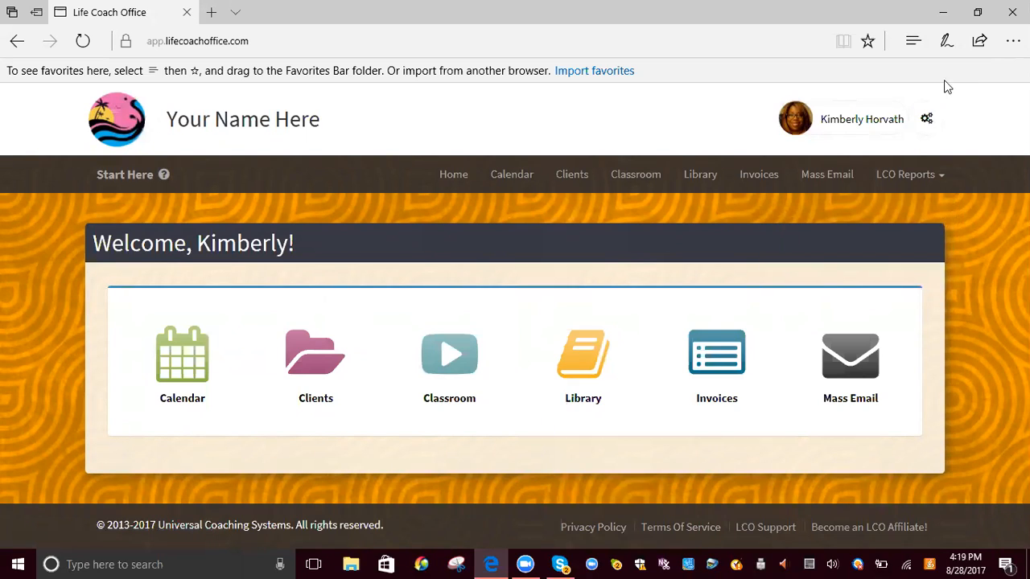
Open the Client Billing settings and start a new product in Products and Services
click(926, 121)
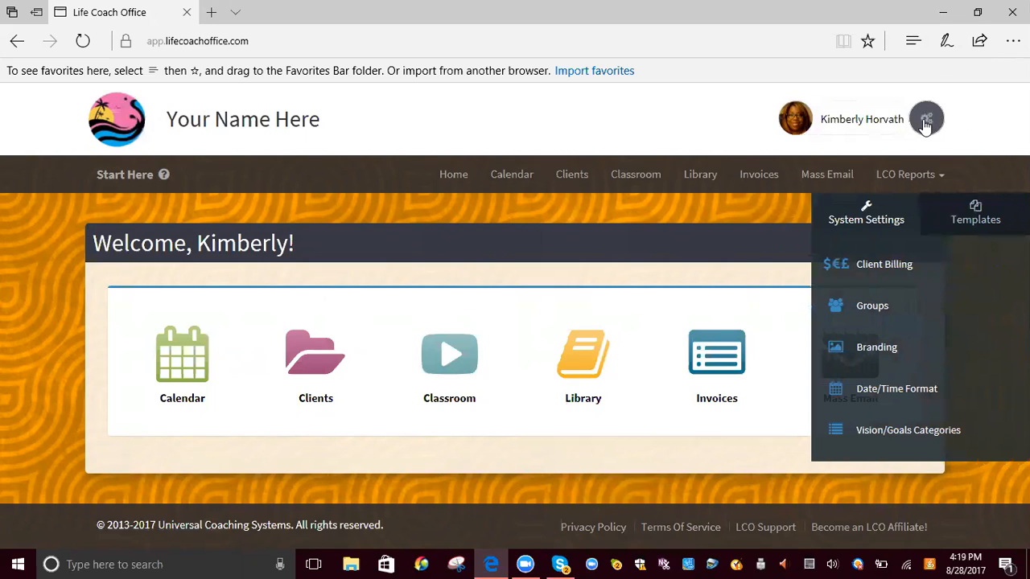
click(871, 269)
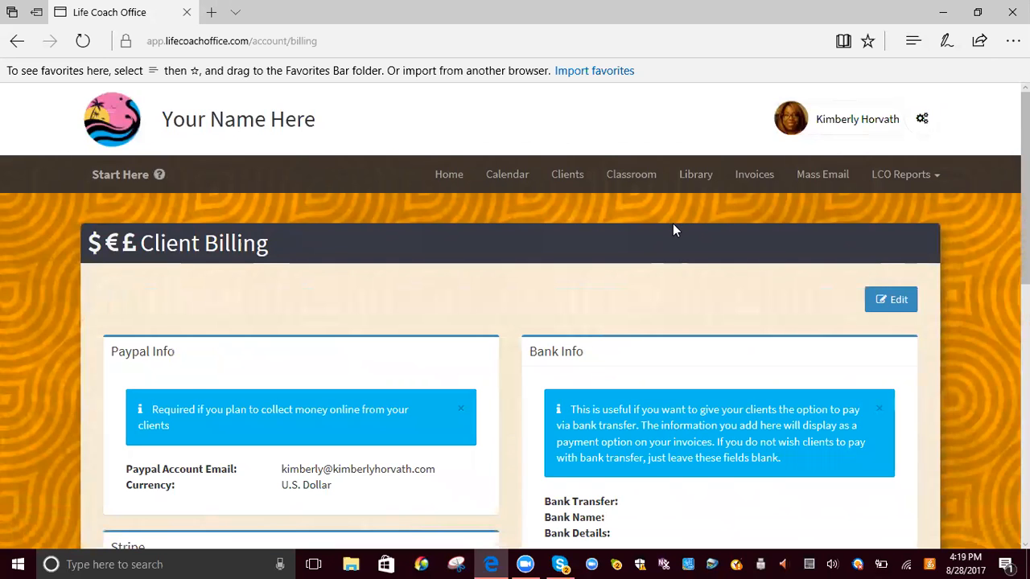
scroll(673, 227, down, 6)
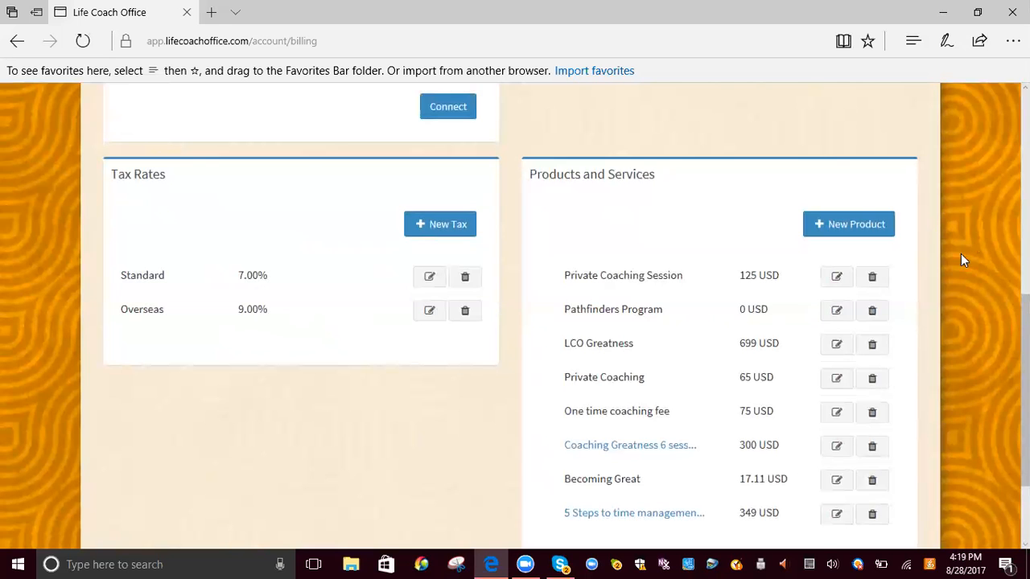
click(857, 224)
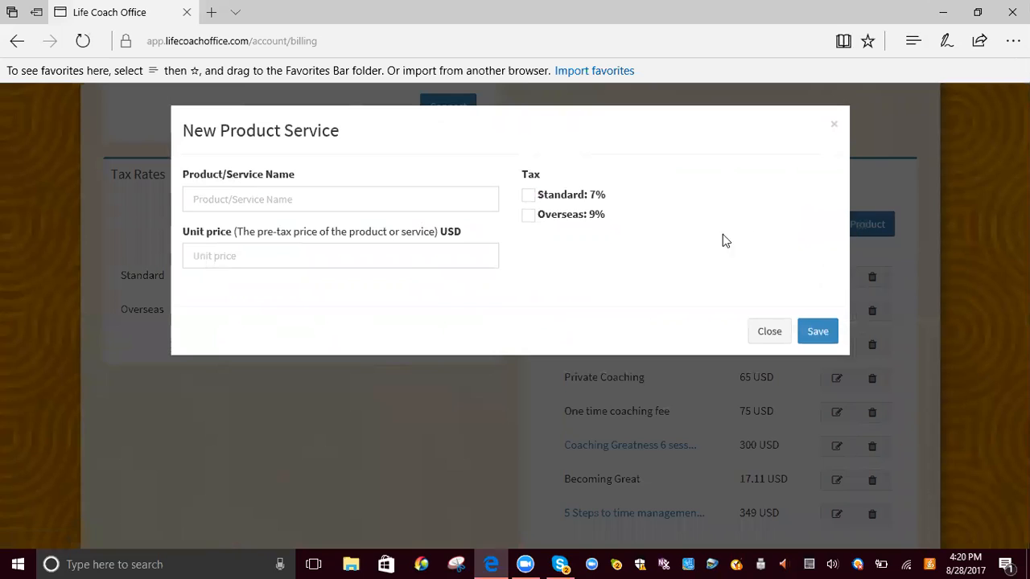
Enter September 2017 Coaching Offer as the new product's name
click(341, 196)
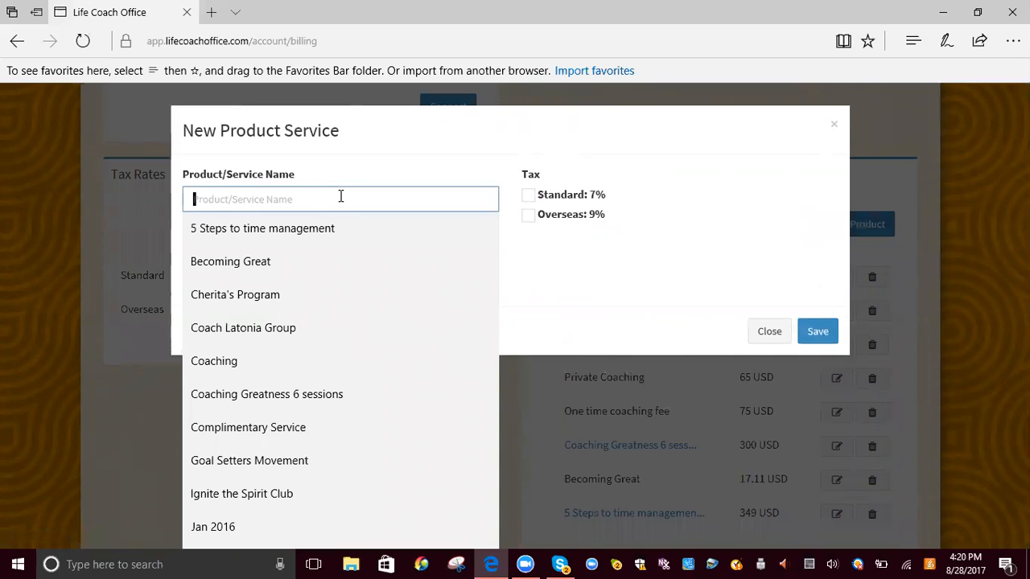
text(Sept)
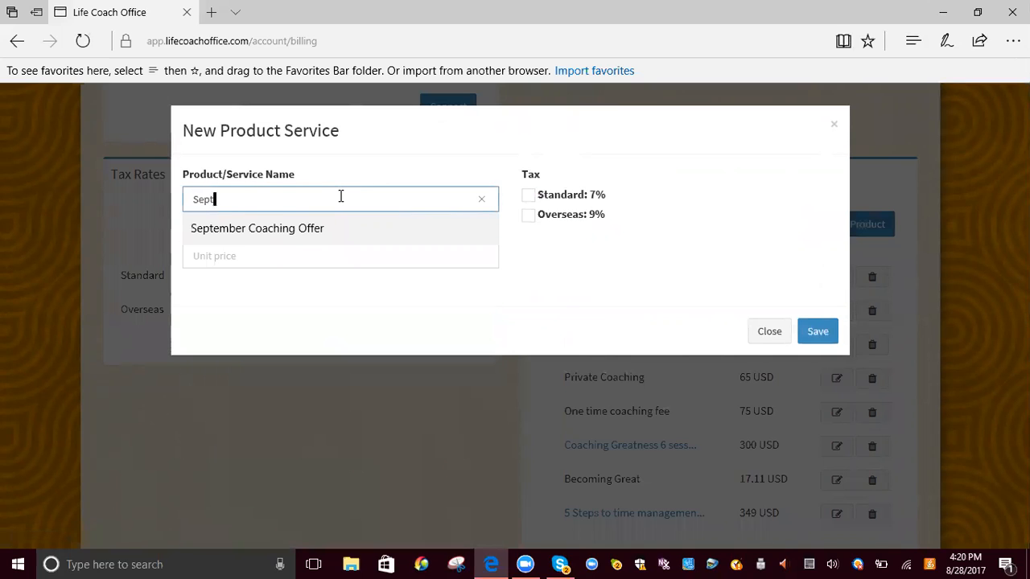
text(ember 2017 c)
key(BackSpace)
text(C)
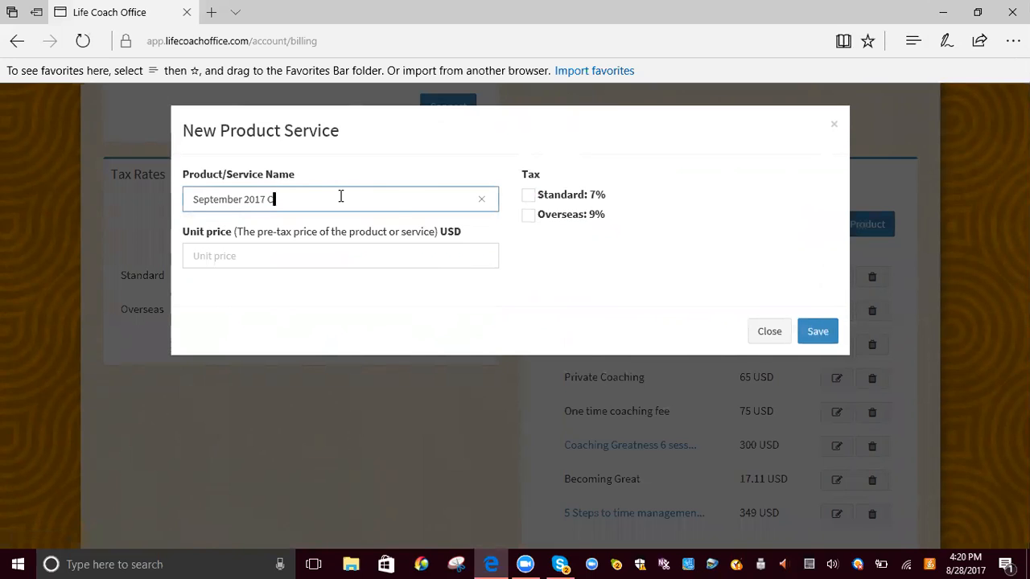
text(oaching Offer)
Set the product's unit price to 95.00 USD without tax, save it and check the product list
click(232, 255)
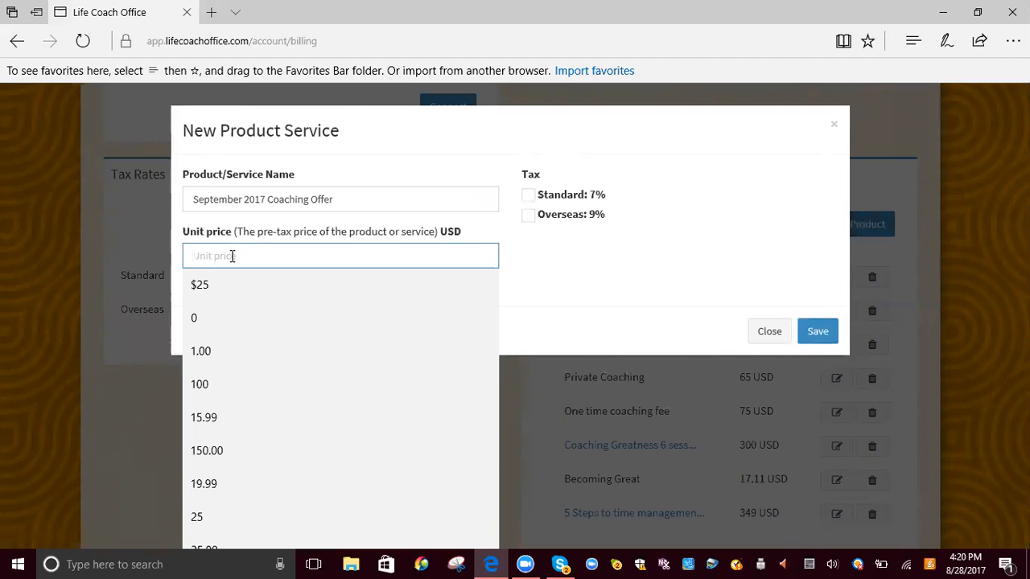
text(85)
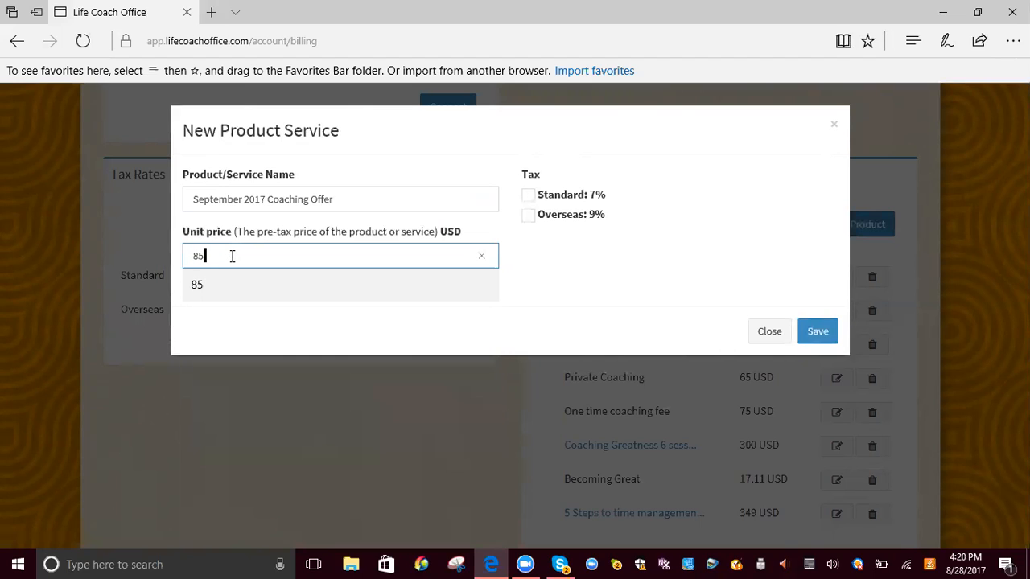
key(BackSpace)
key(BackSpace)
text(9)
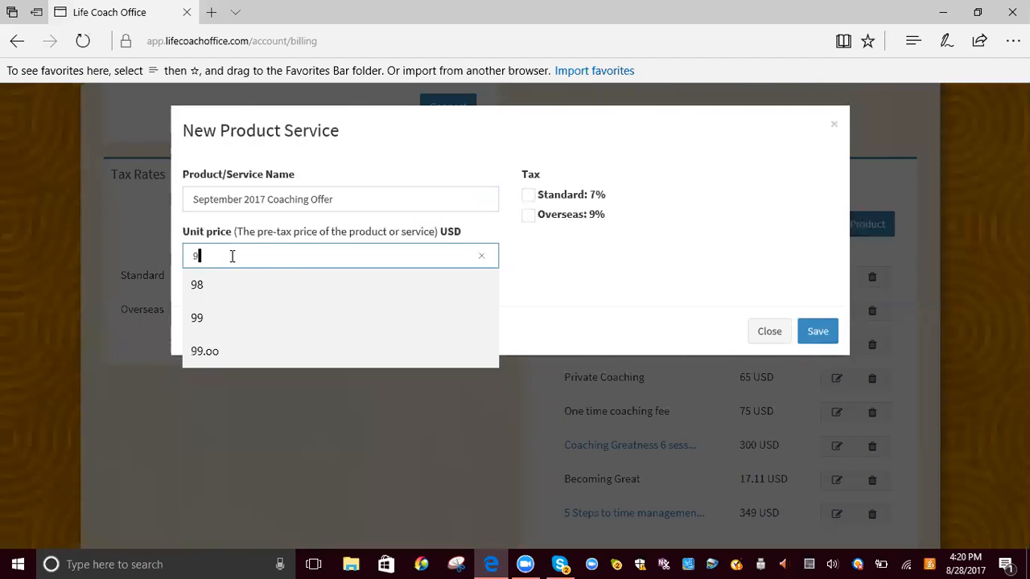
text(5.00)
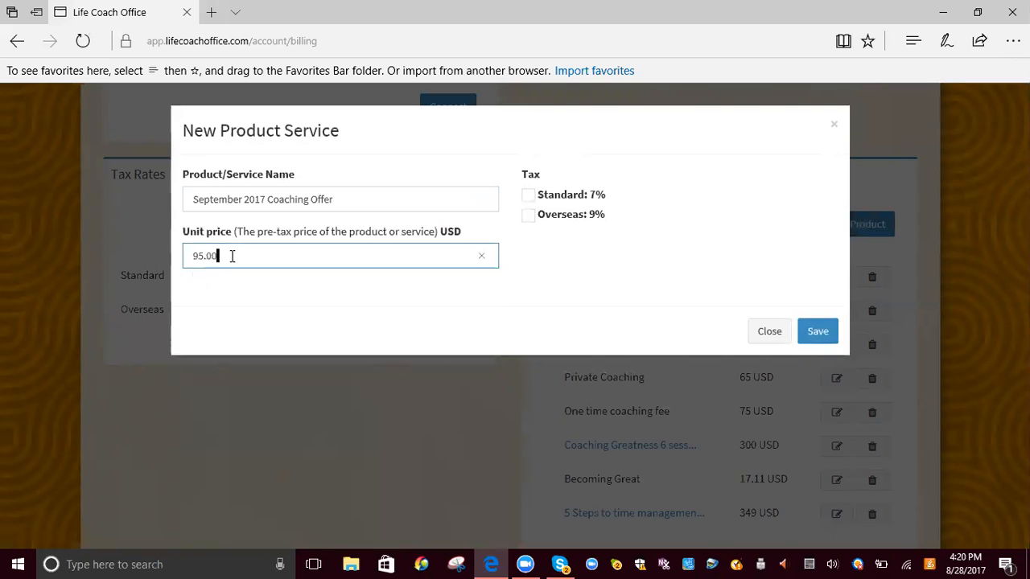
click(817, 333)
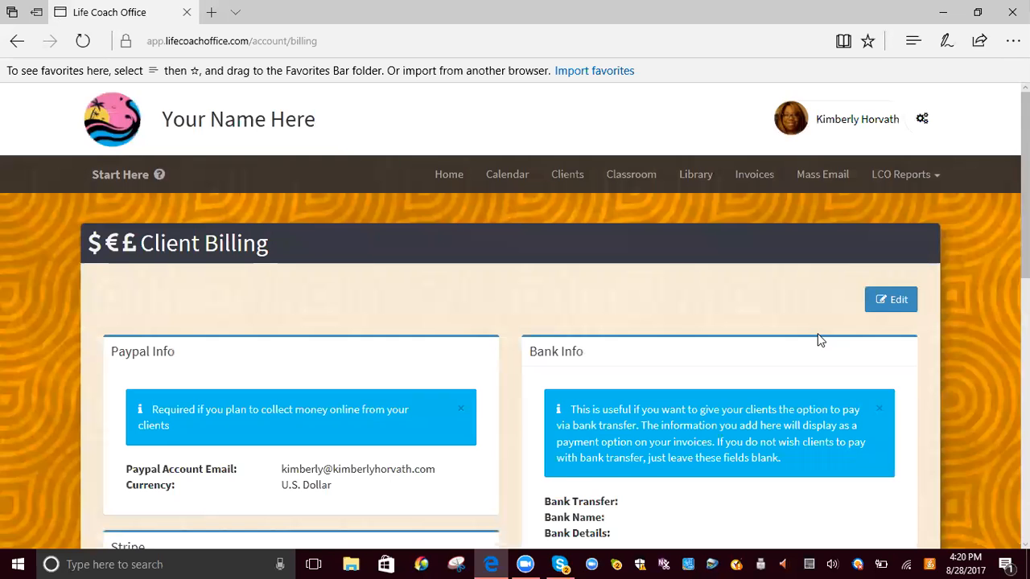
scroll(819, 341, down, 8)
scroll(819, 341, down, 1)
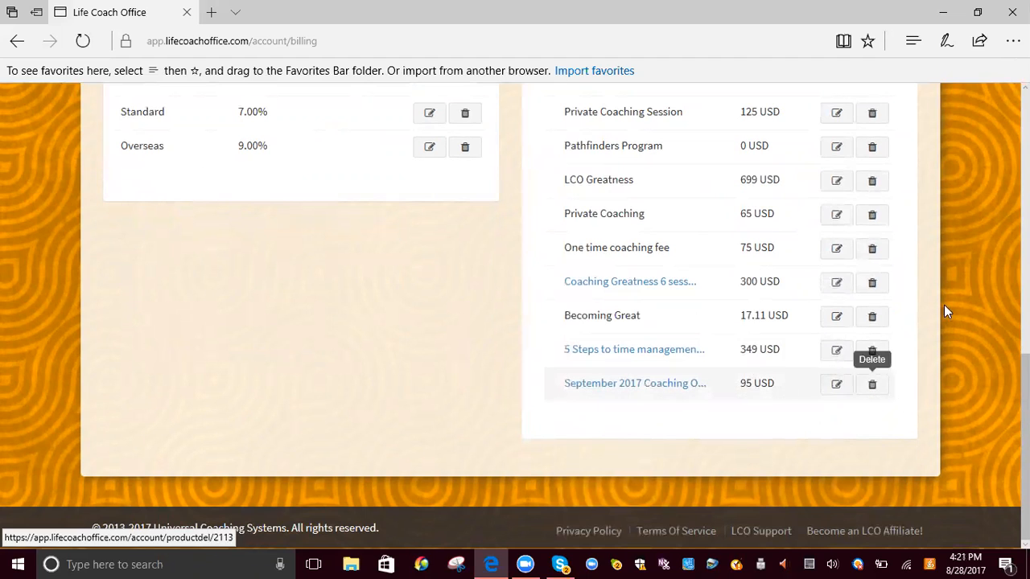
scroll(944, 305, up, 2)
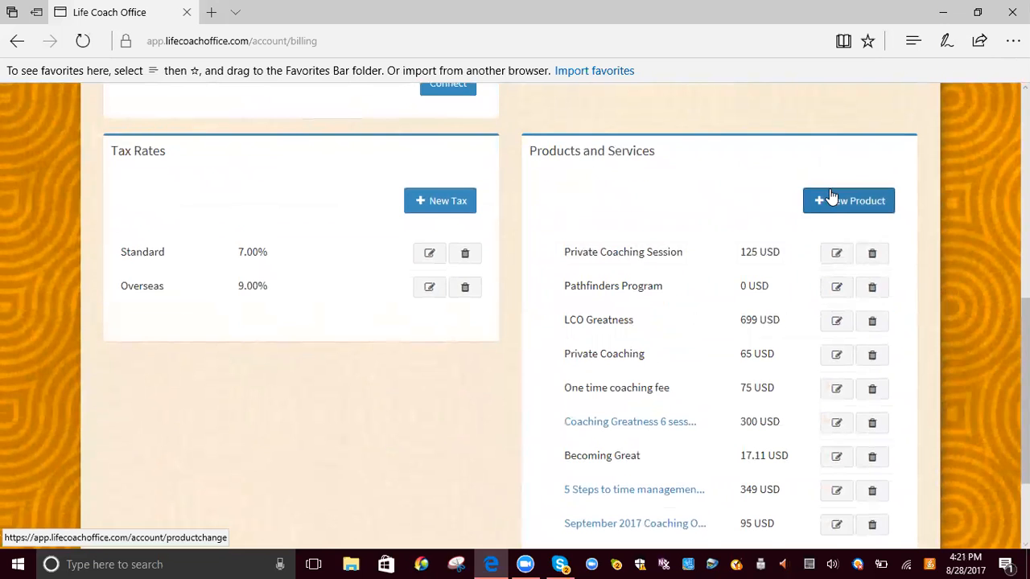
Open the Groups page in the system settings and start creating a new group
scroll(821, 201, up, 4)
scroll(831, 197, up, 2)
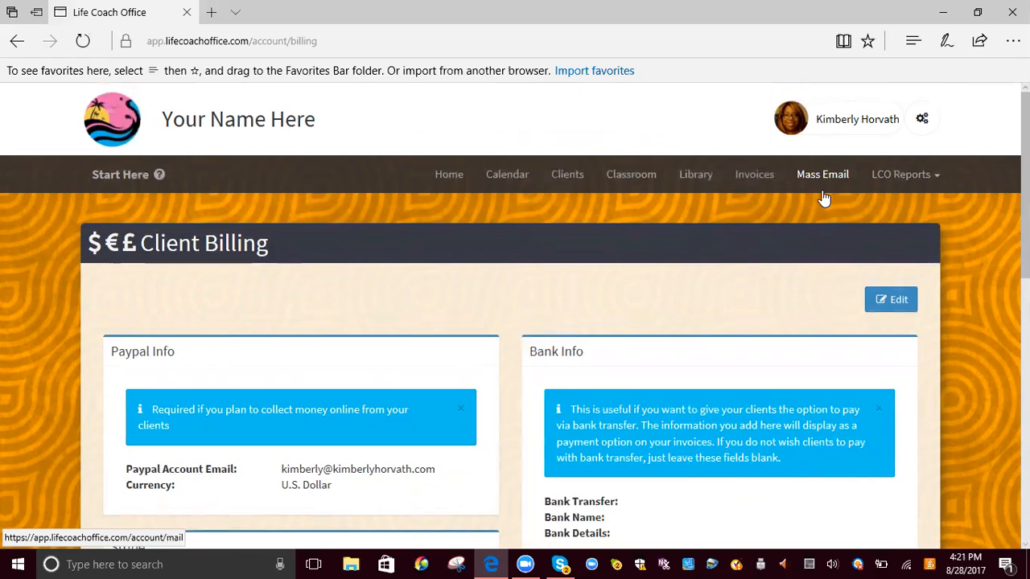
click(921, 119)
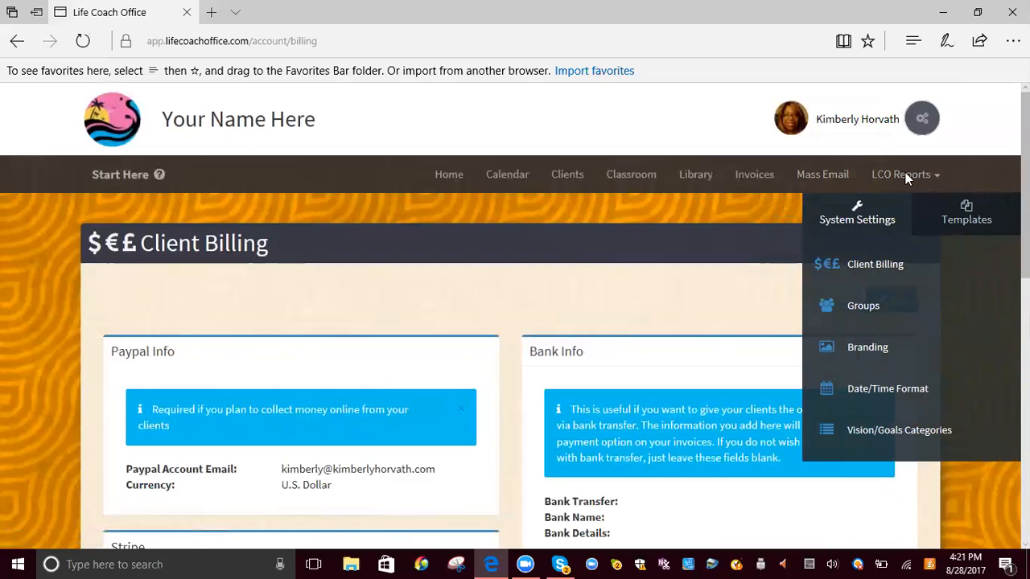
click(863, 314)
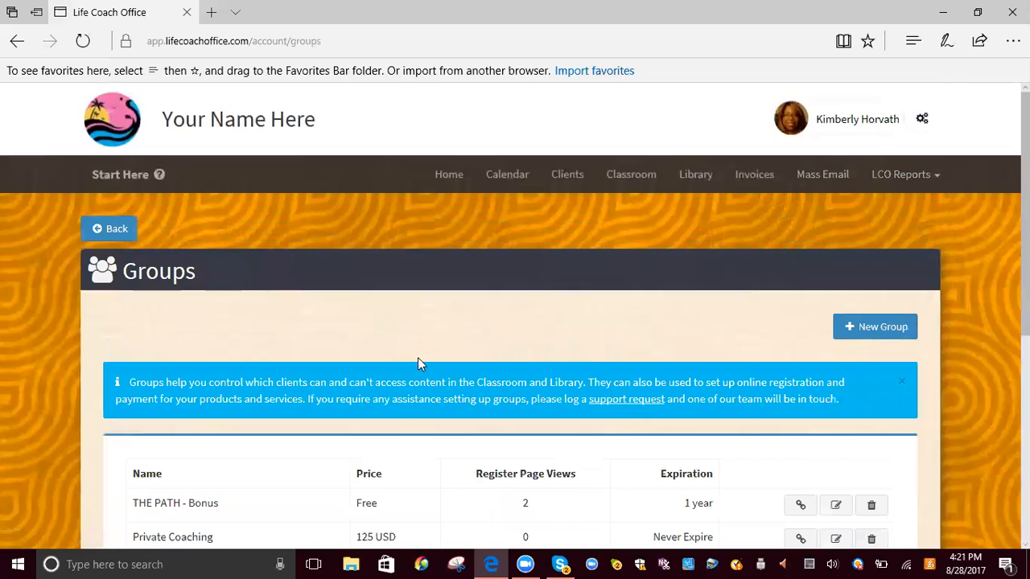
click(888, 330)
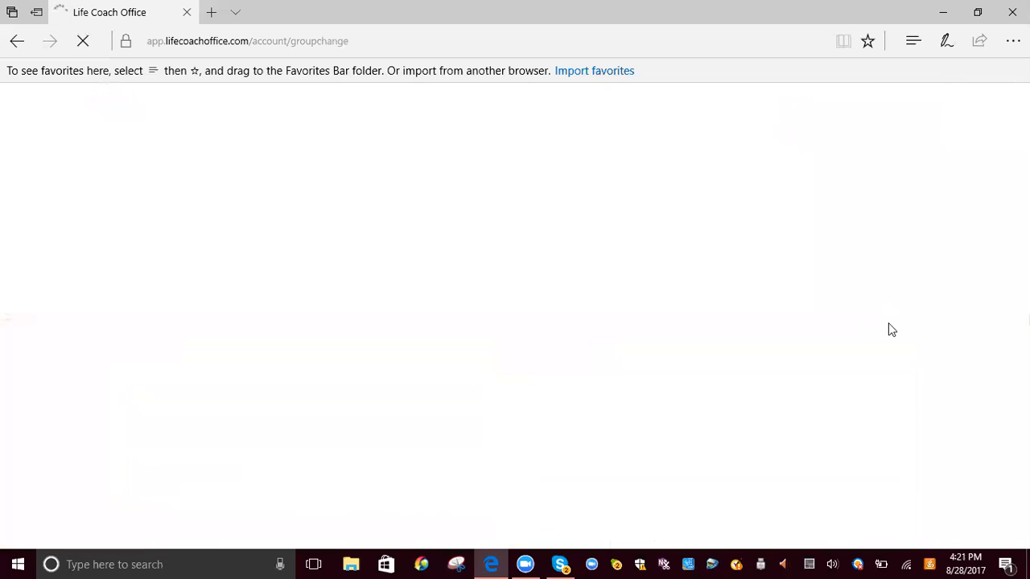
Title the new group September 2017 Coaching Group
click(193, 386)
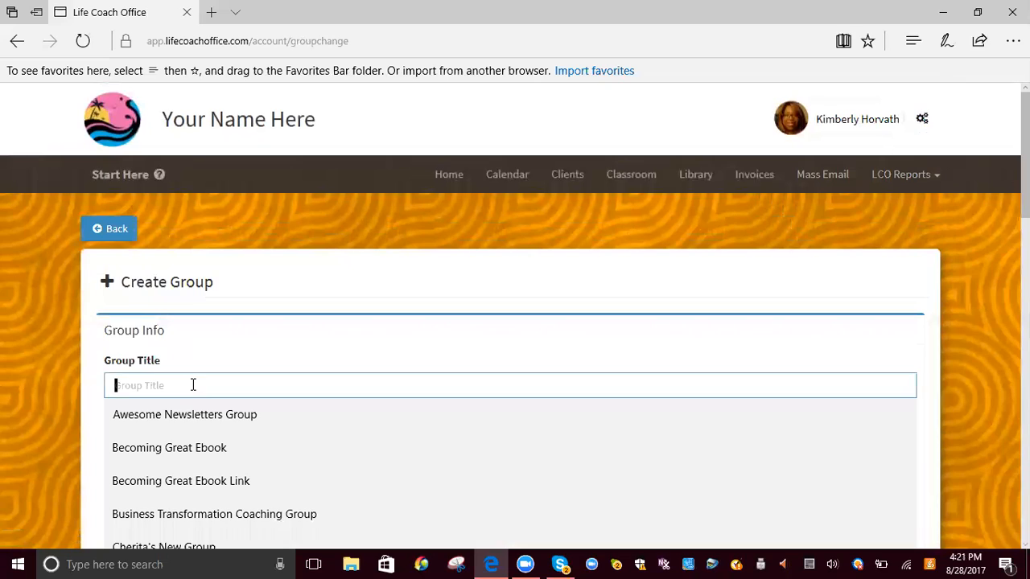
text(Se)
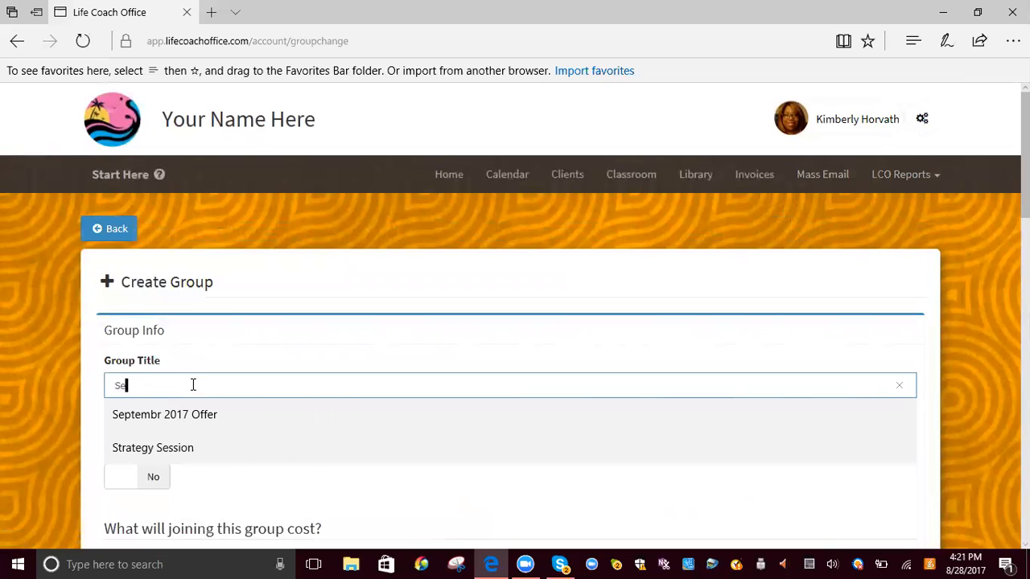
text(ptember 2)
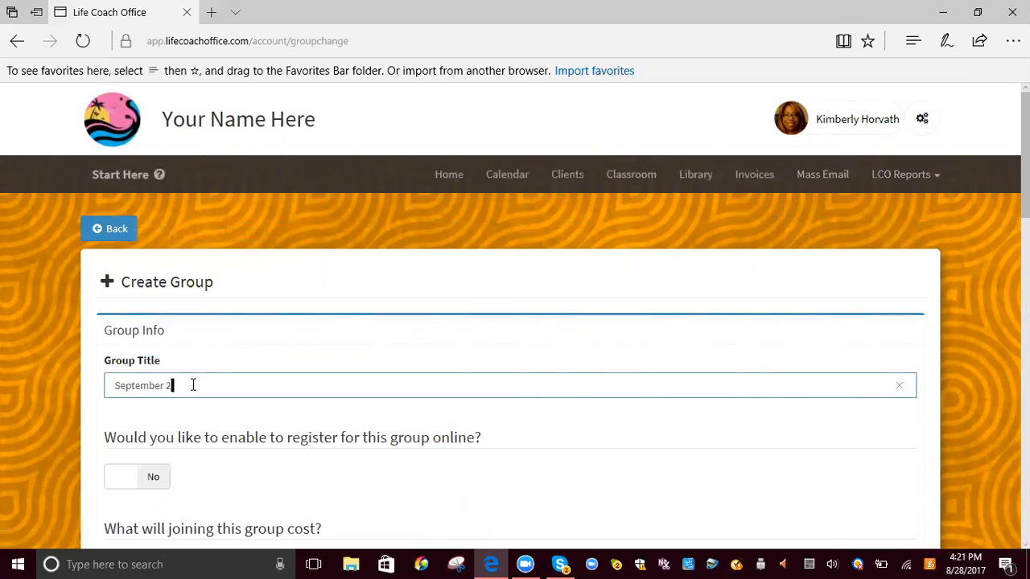
text(017 Coaching Group)
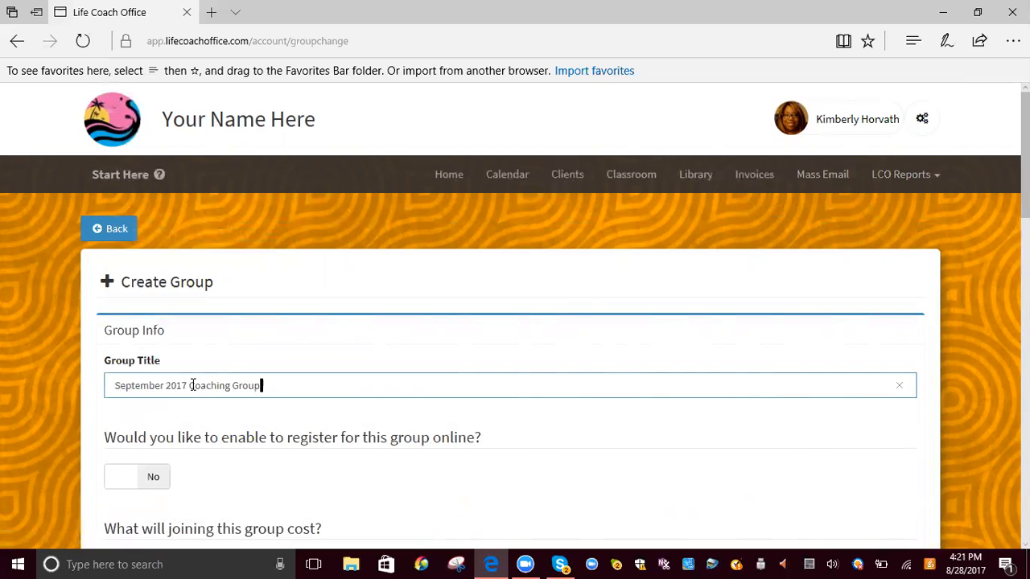
Enable online registration for the group and choose the September 2017 Coaching Offer at $95 as its joining cost
scroll(193, 390, down, 1)
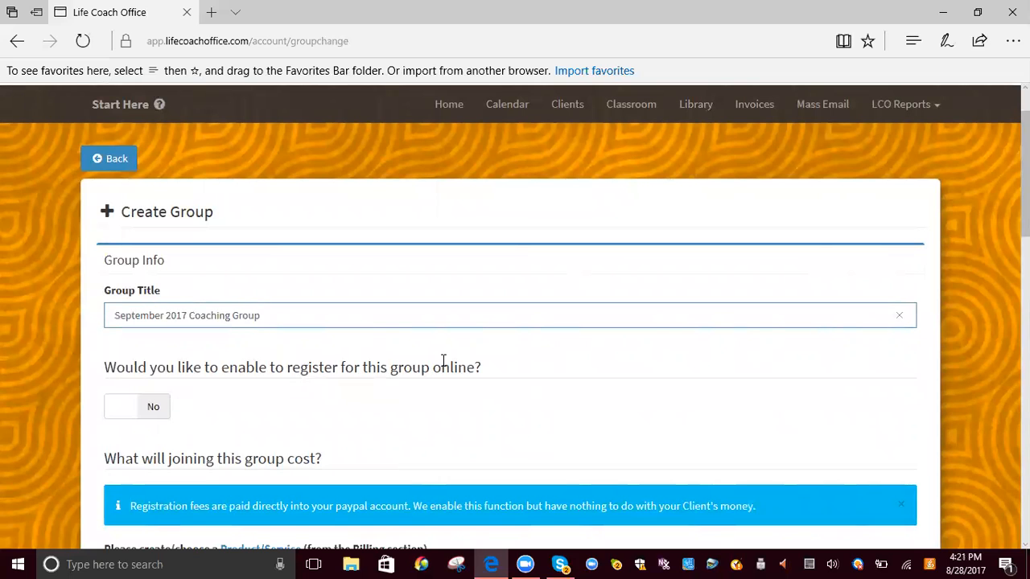
click(108, 417)
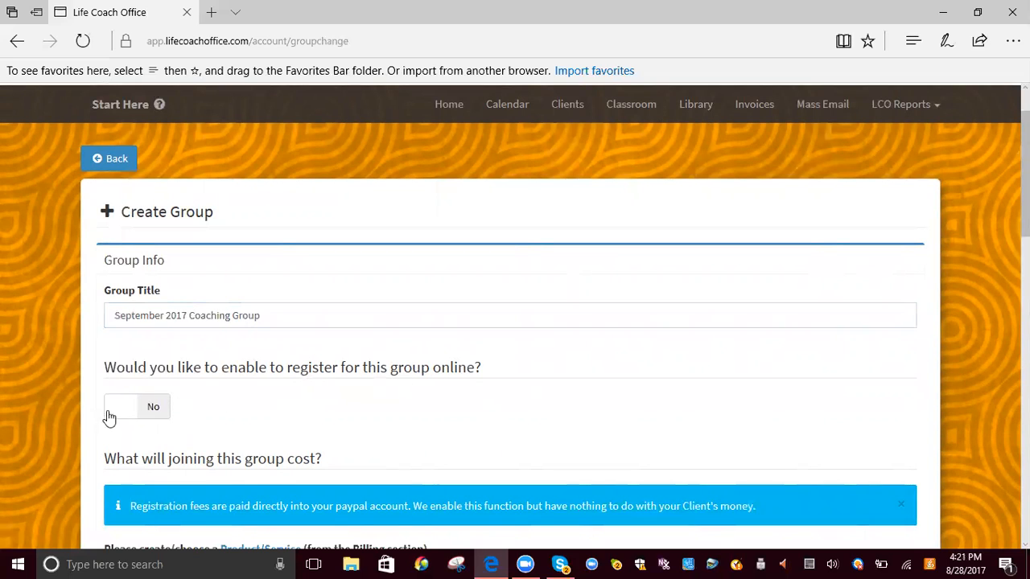
click(156, 410)
scroll(400, 417, down, 3)
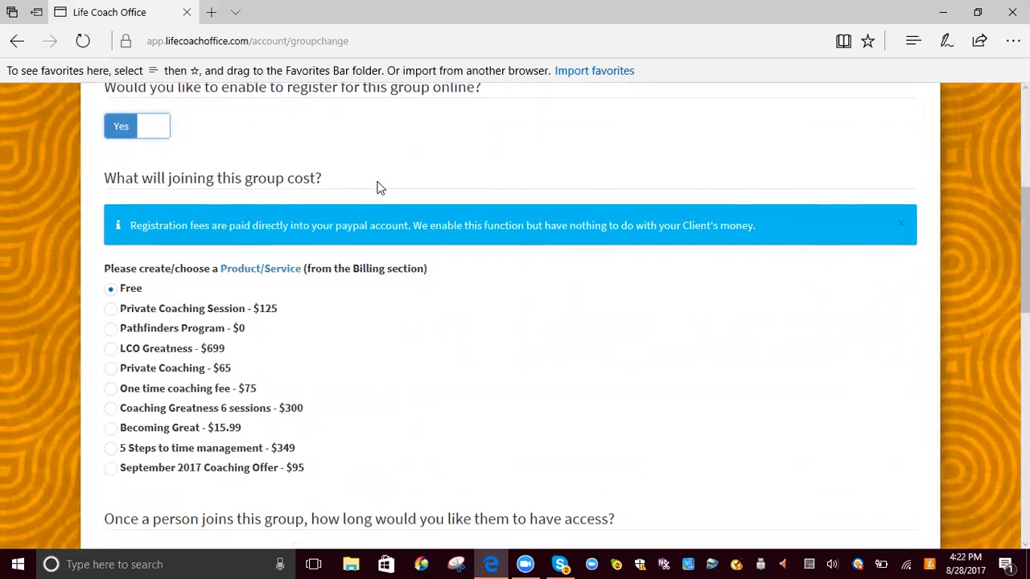
scroll(454, 199, down, 1)
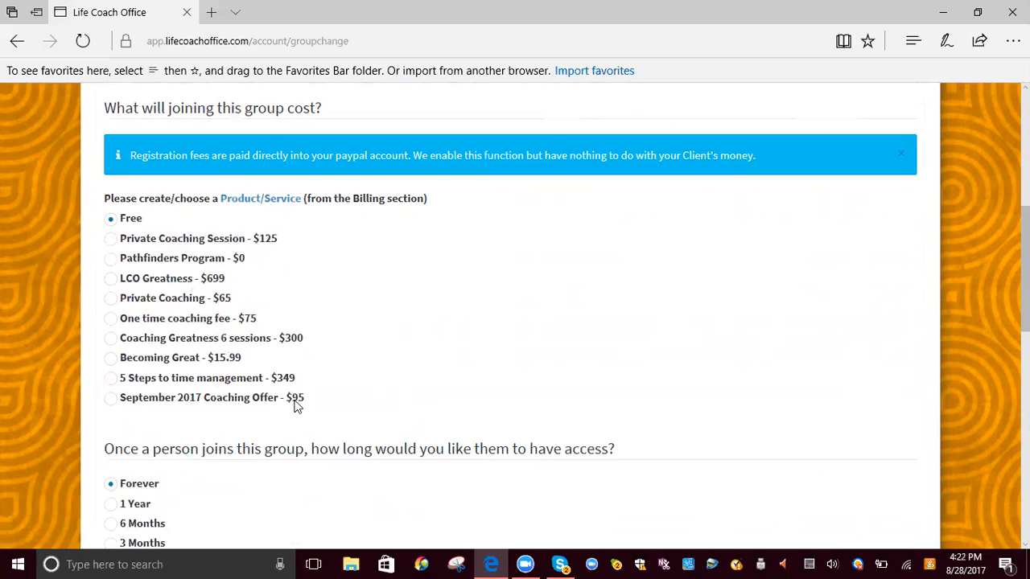
click(110, 405)
Set the group members' access period to 6 Months
scroll(855, 293, down, 2)
scroll(855, 293, down, 1)
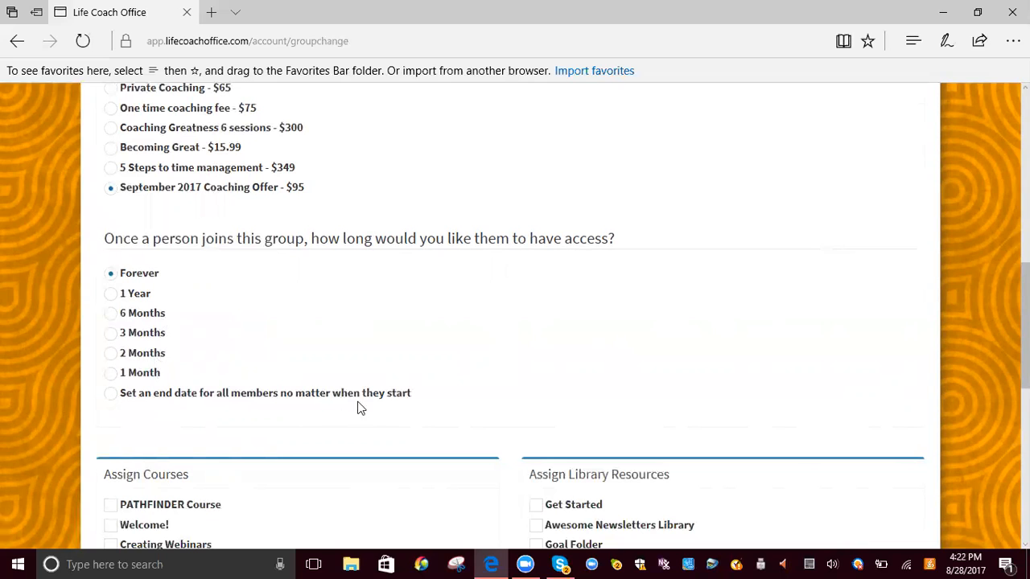
click(112, 315)
Review the assignable courses, lessons and library resources, and assign the Welcome! course to the group
scroll(643, 283, down, 2)
scroll(540, 261, down, 2)
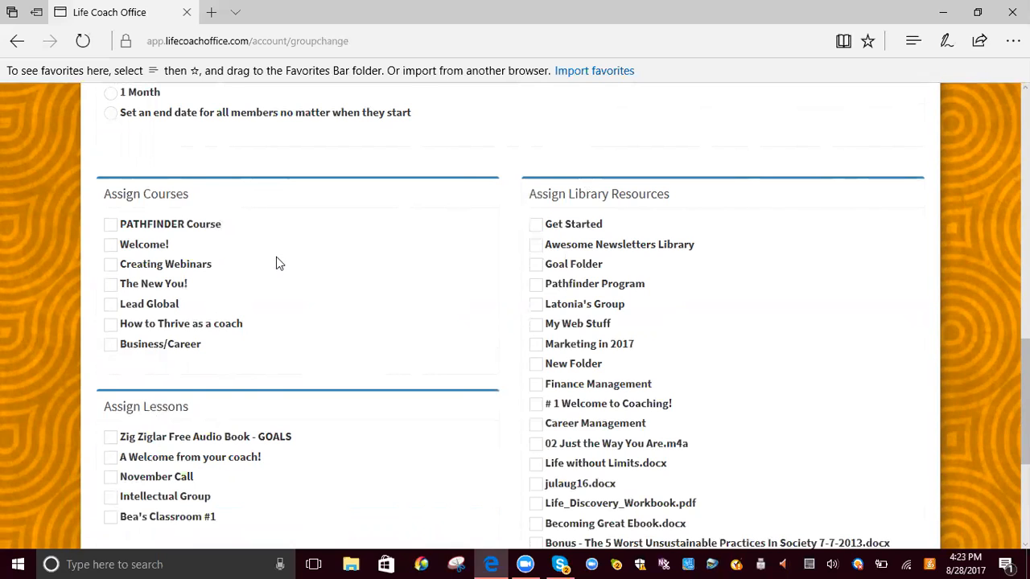
scroll(276, 263, down, 1)
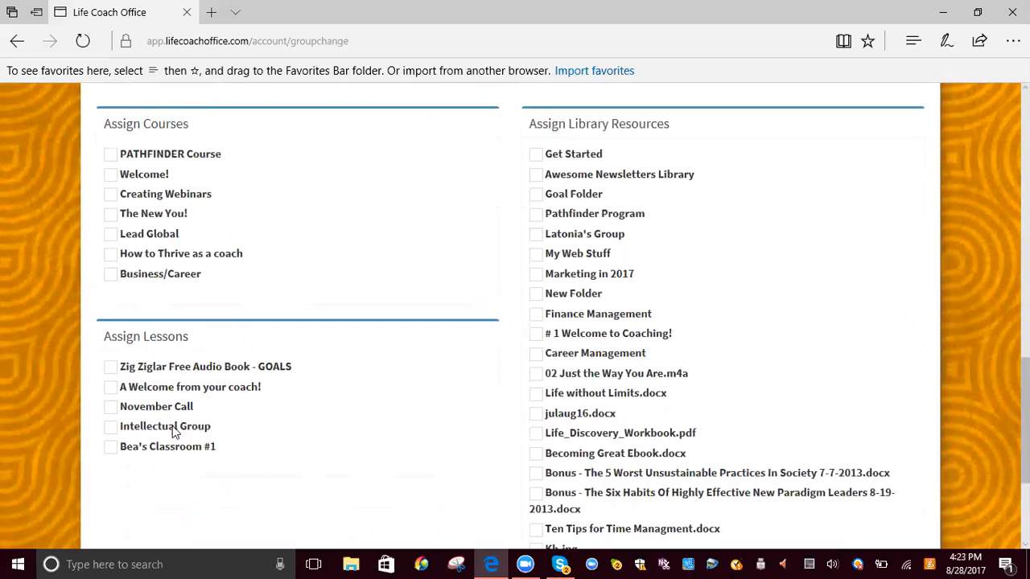
scroll(788, 205, up, 1)
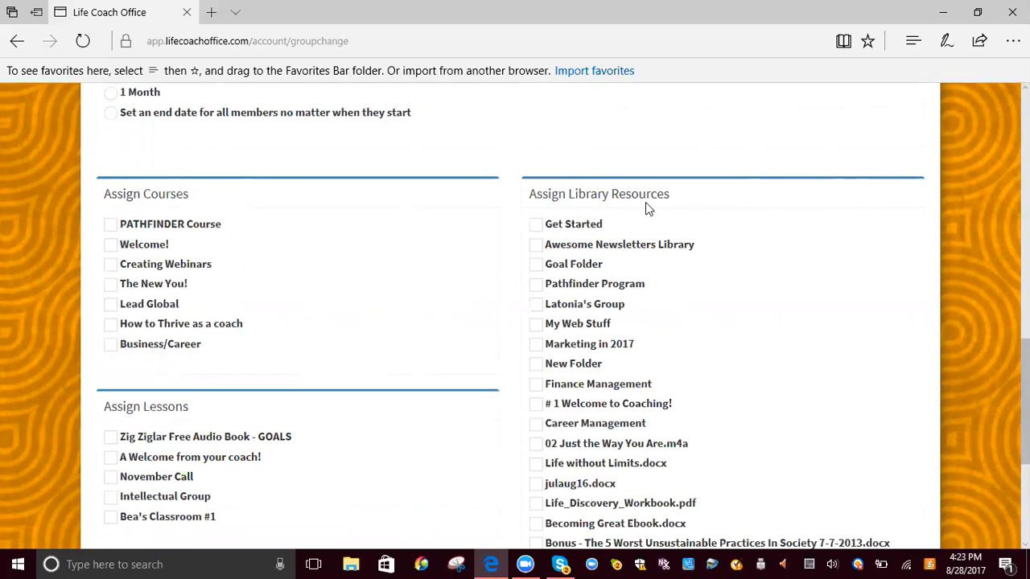
scroll(706, 241, down, 4)
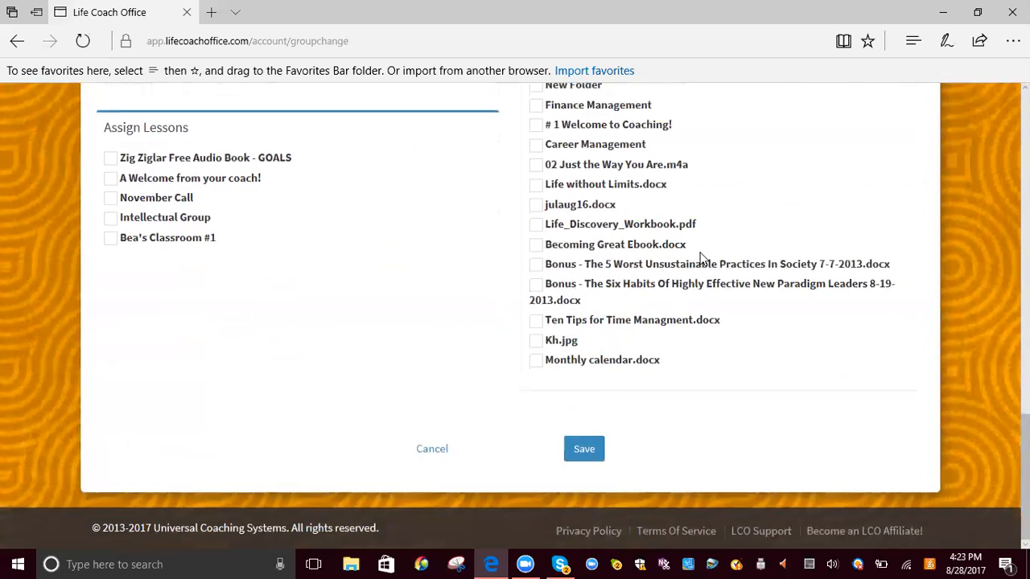
scroll(700, 258, up, 3)
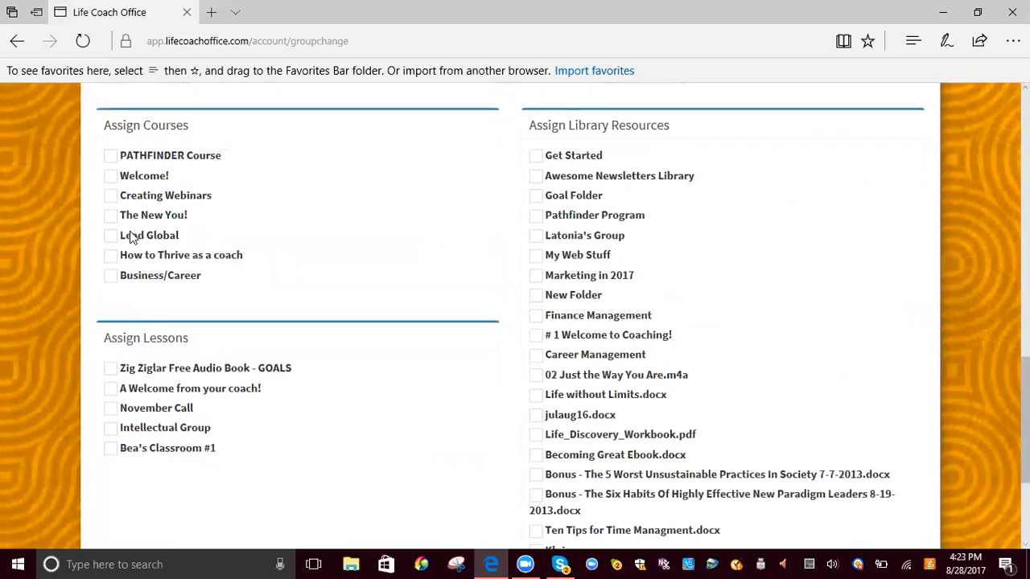
click(111, 180)
scroll(275, 221, down, 3)
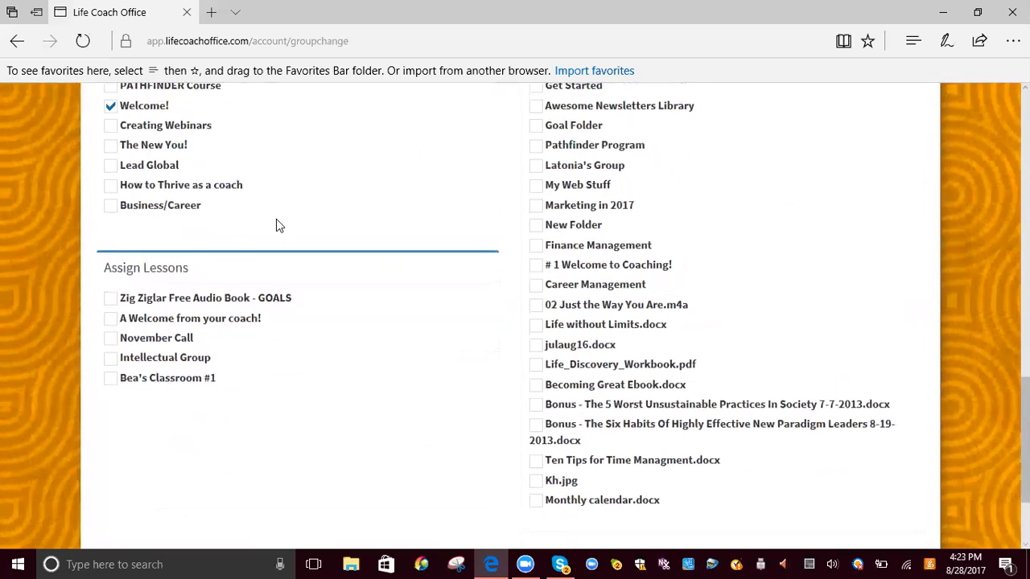
Assign the lesson "A Welcome from your coach!" to the group
scroll(241, 161, up, 3)
scroll(201, 301, down, 1)
click(112, 320)
scroll(692, 216, up, 1)
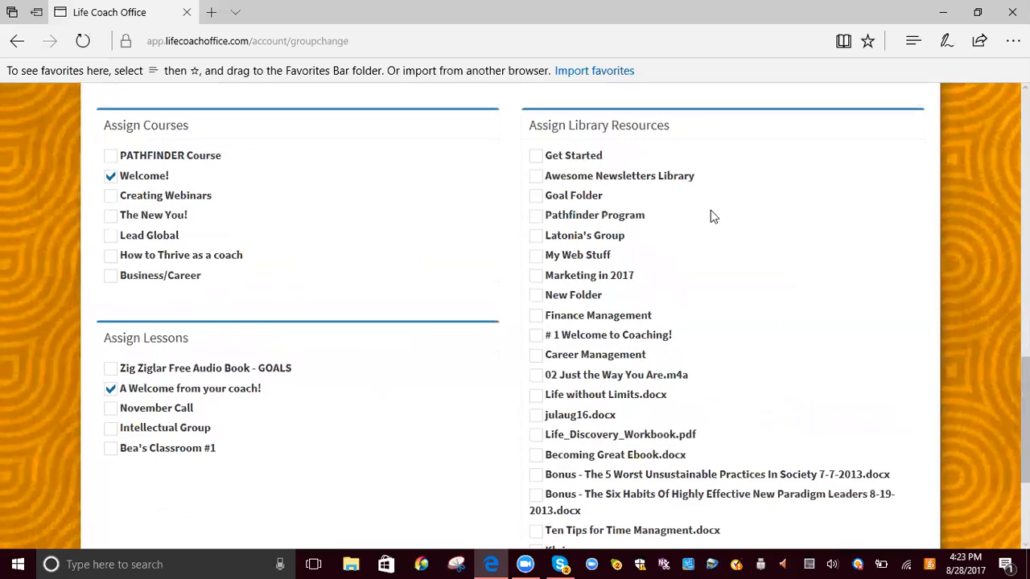
Assign the Get Started and Awesome Newsletters Library resources to the group
click(536, 158)
click(536, 177)
scroll(598, 257, down, 2)
scroll(592, 233, down, 1)
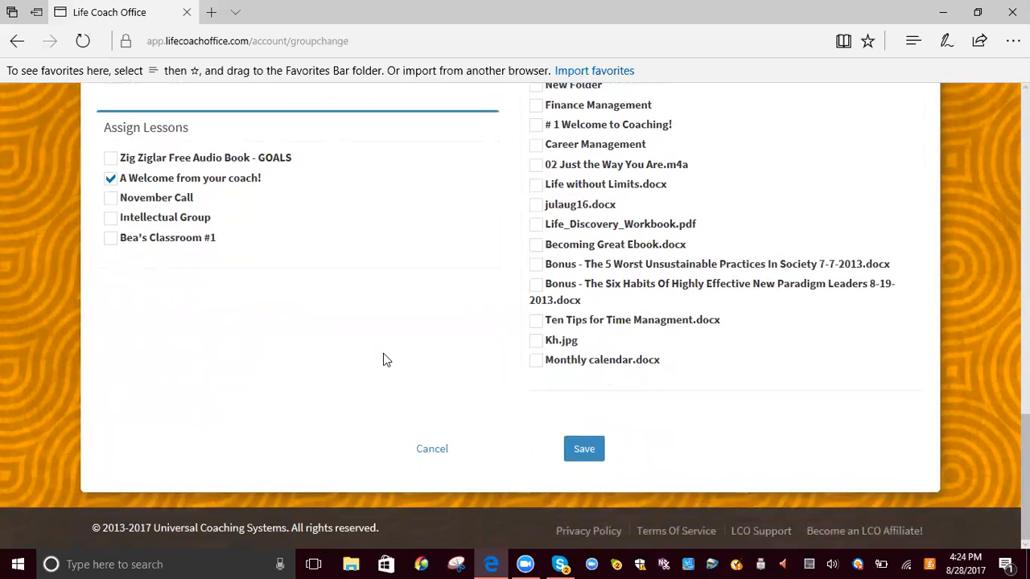
Assign Life without Limits.docx and the two Bonus documents, The 5 Worst Unsustainable Practices and The Six Habits, to the group and save it
click(535, 286)
click(536, 265)
click(536, 185)
click(587, 455)
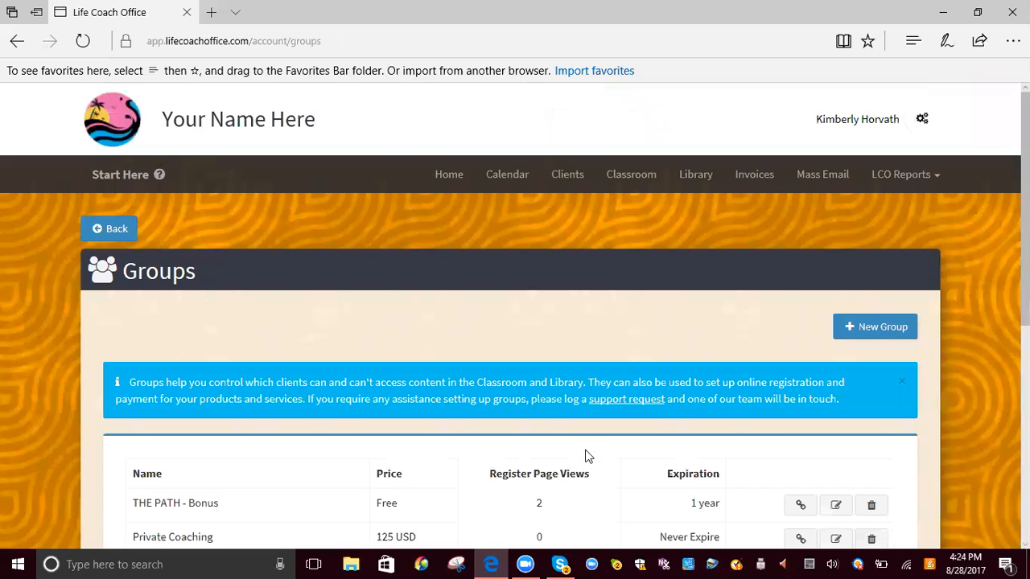
Open the registration links of the September 2017 Coaching Group and copy its online registration link
scroll(502, 309, down, 5)
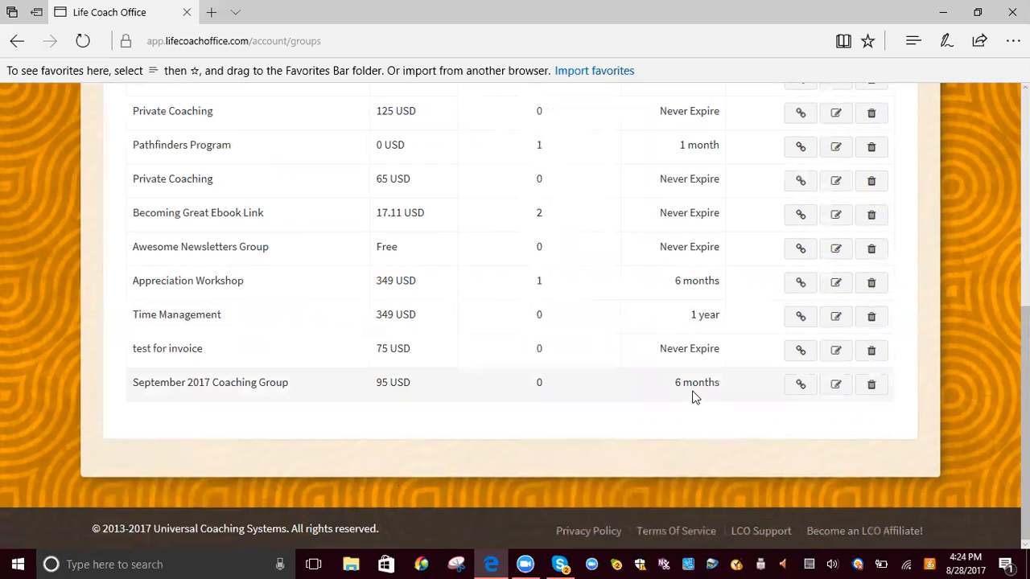
click(799, 386)
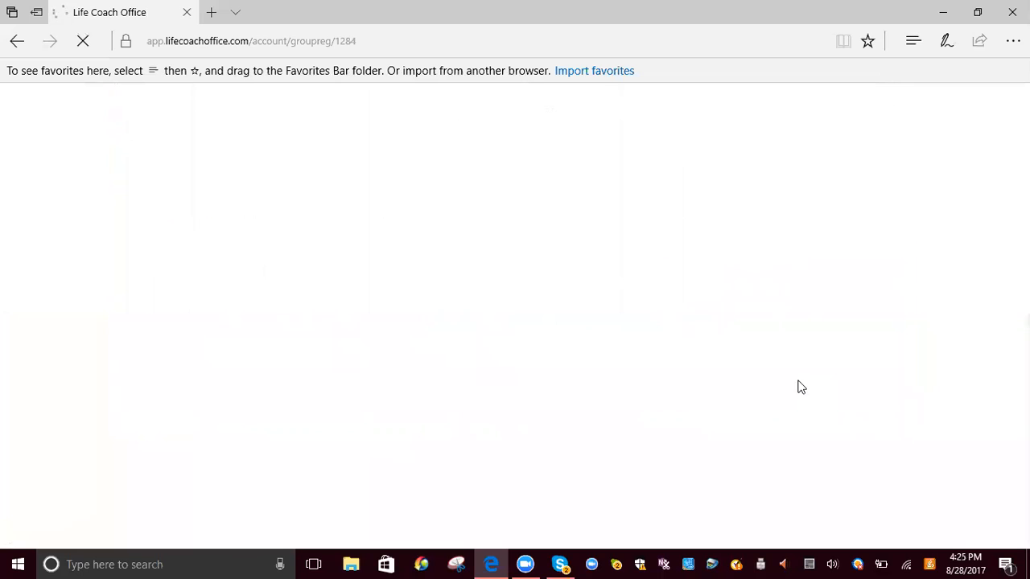
scroll(644, 325, down, 3)
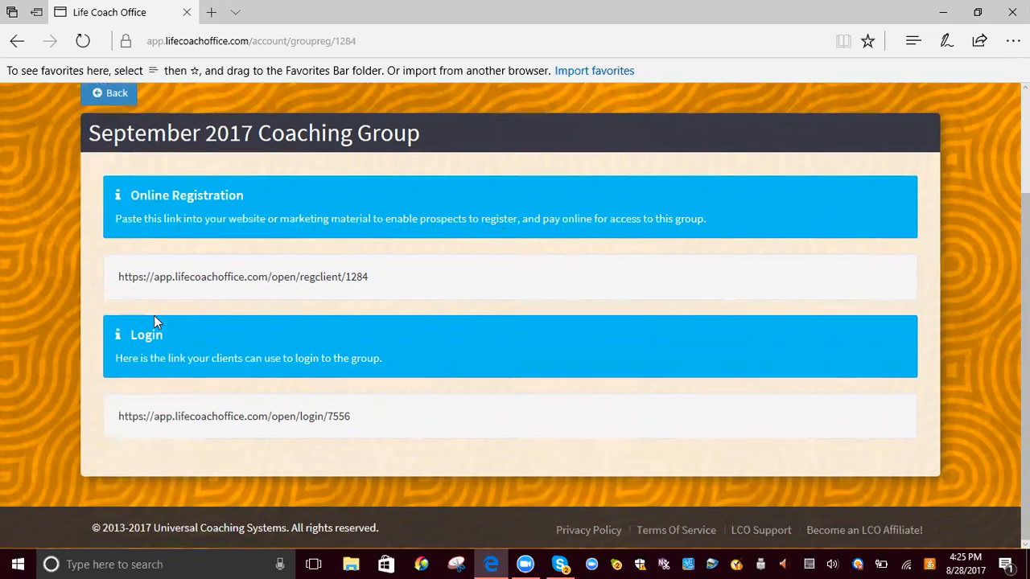
drag(119, 276, 368, 289)
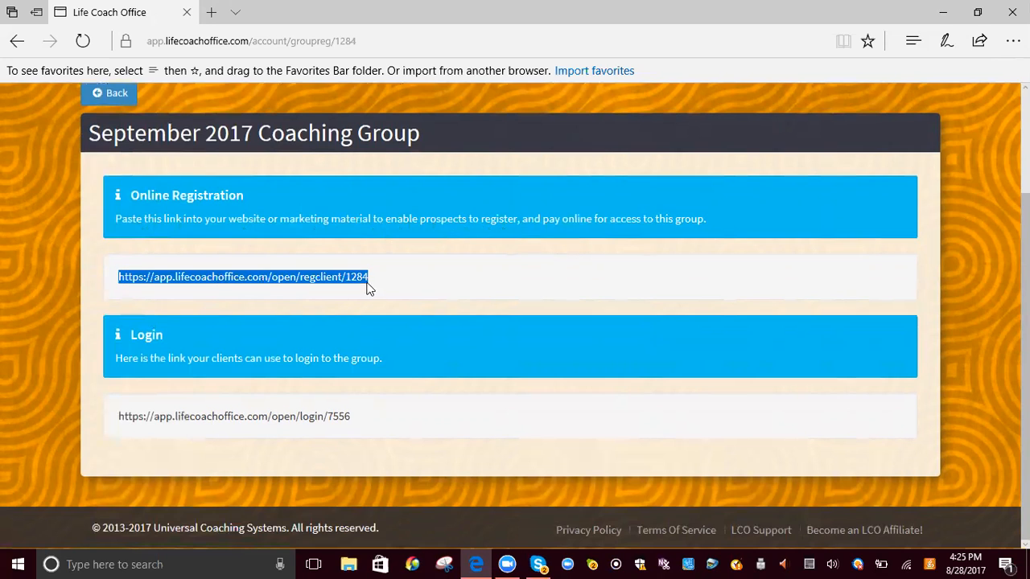
right_click(357, 276)
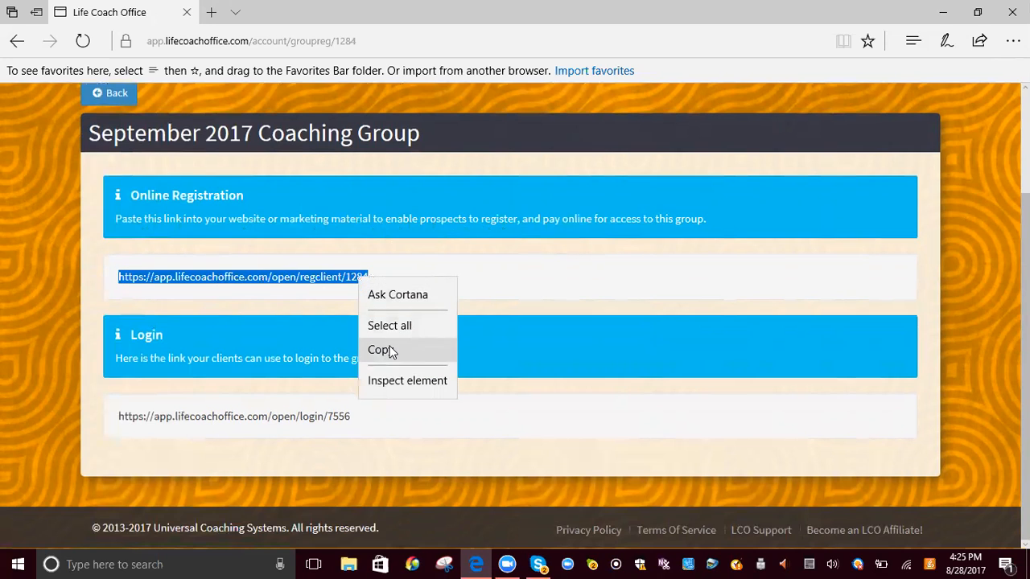
click(390, 350)
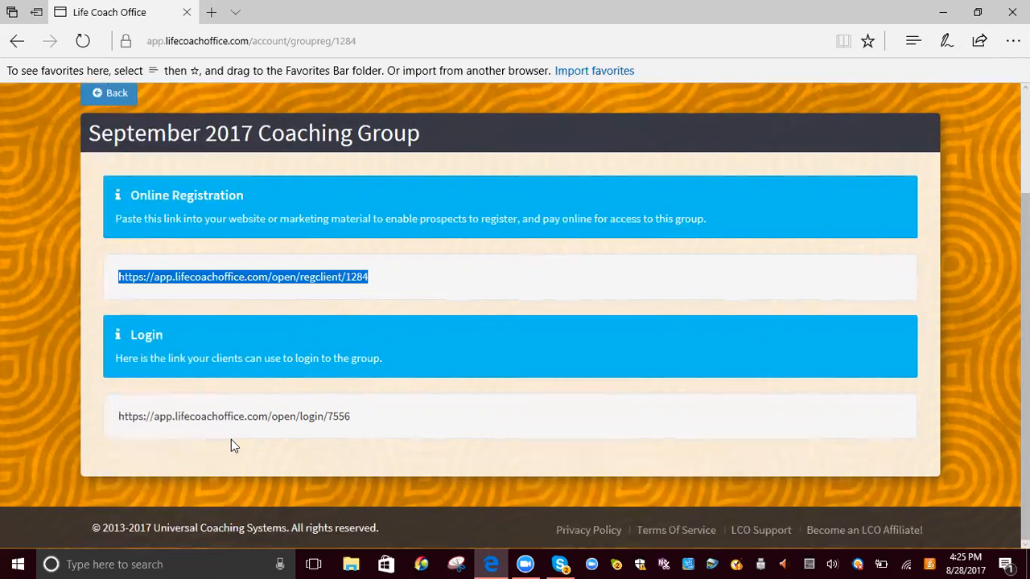
right_click(298, 278)
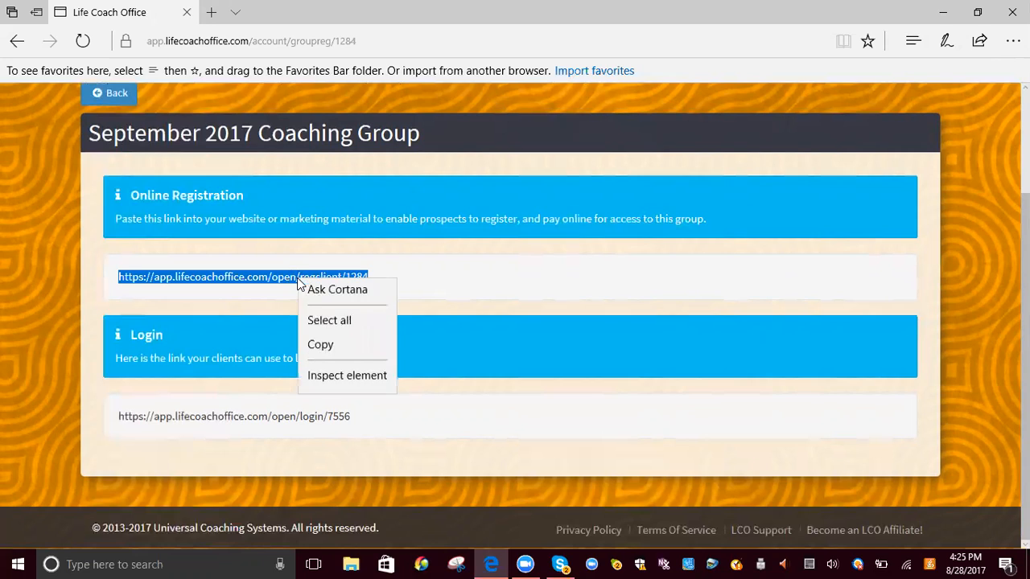
click(330, 347)
click(586, 256)
Log out of the coach account
scroll(590, 241, up, 3)
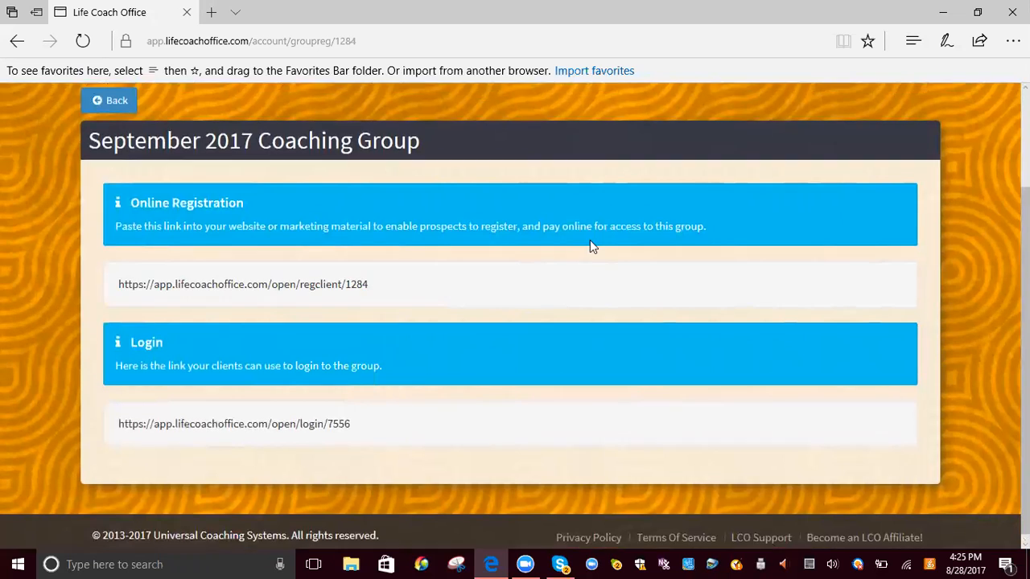
click(859, 138)
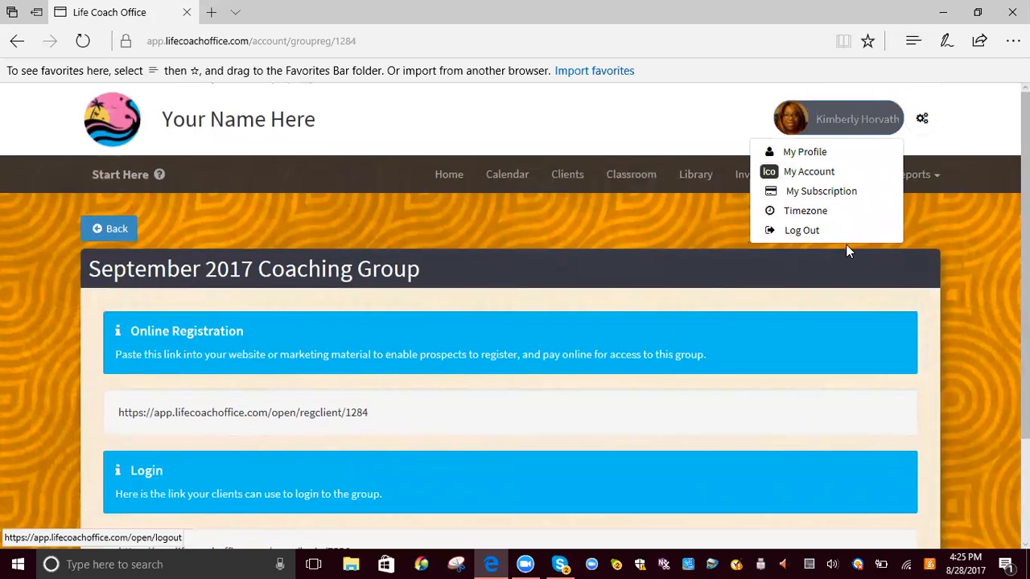
click(793, 234)
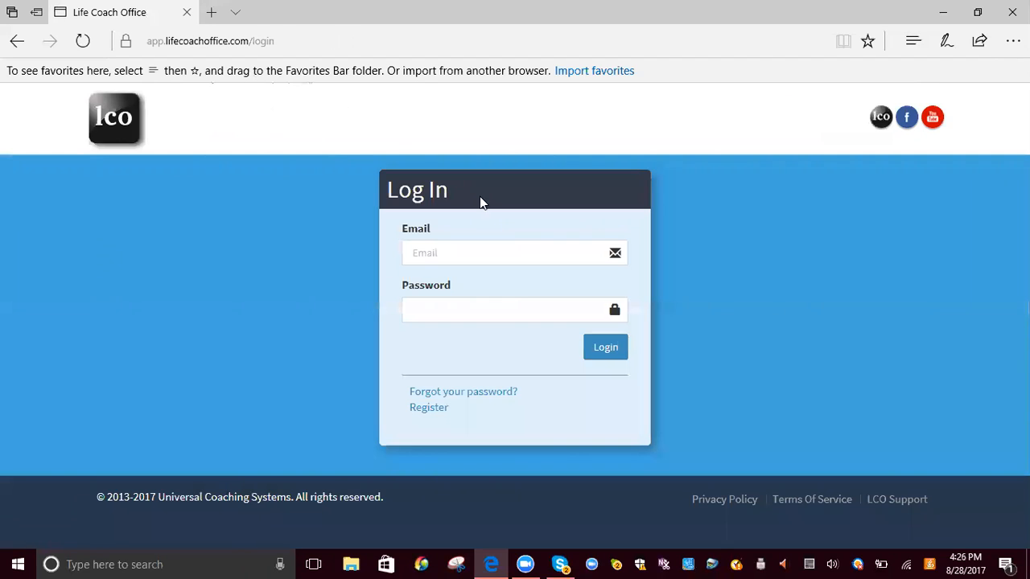
click(291, 41)
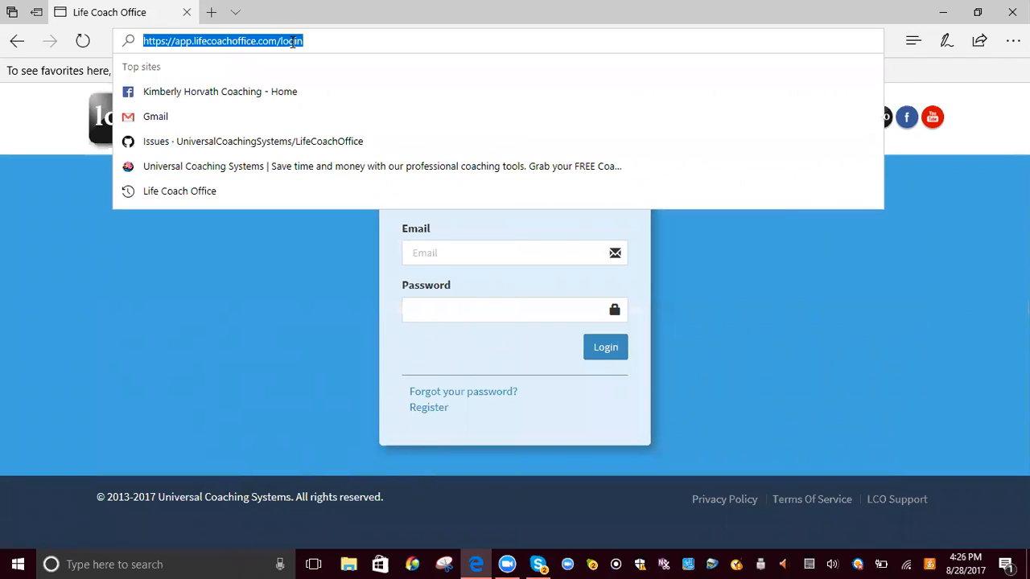
key(BackSpace)
right_click(294, 40)
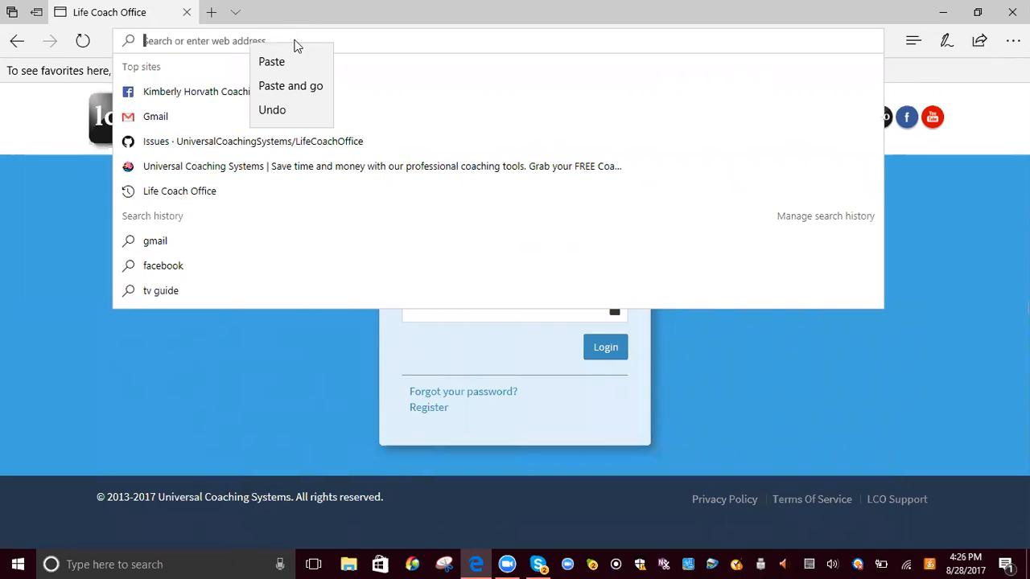
click(277, 64)
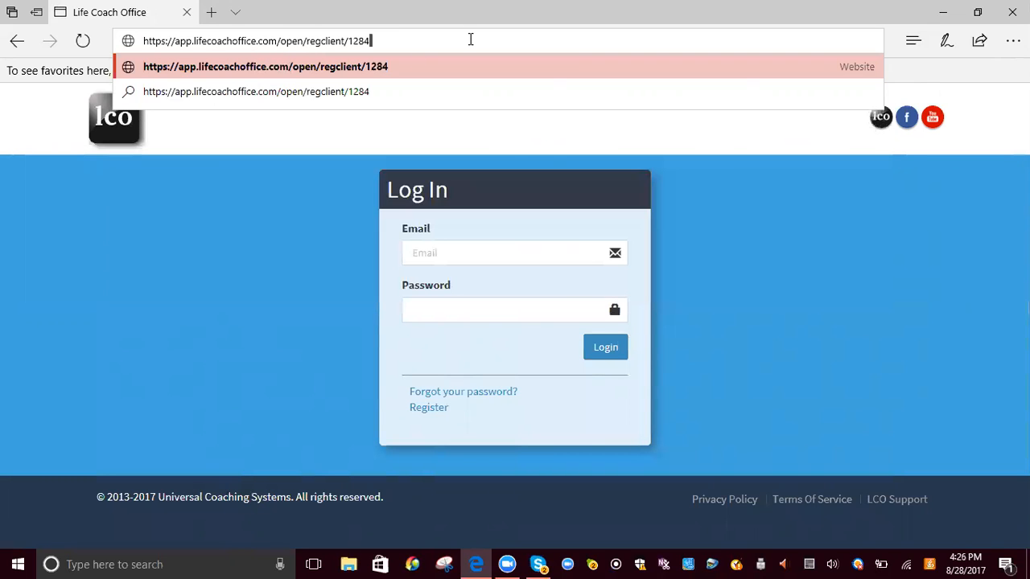
key(Return)
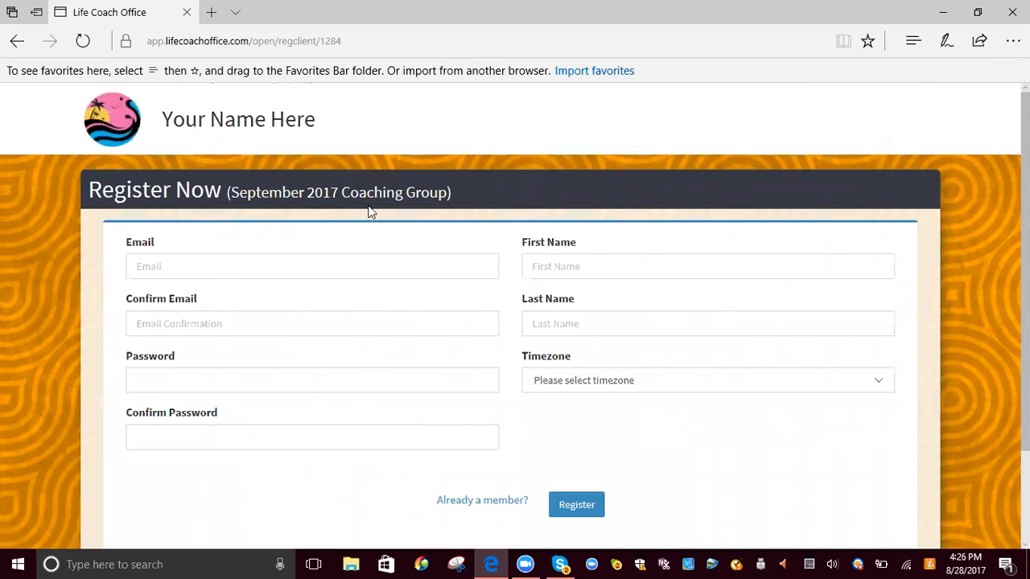
Check the fields of the group's registration form and open the LCO Support page
click(156, 267)
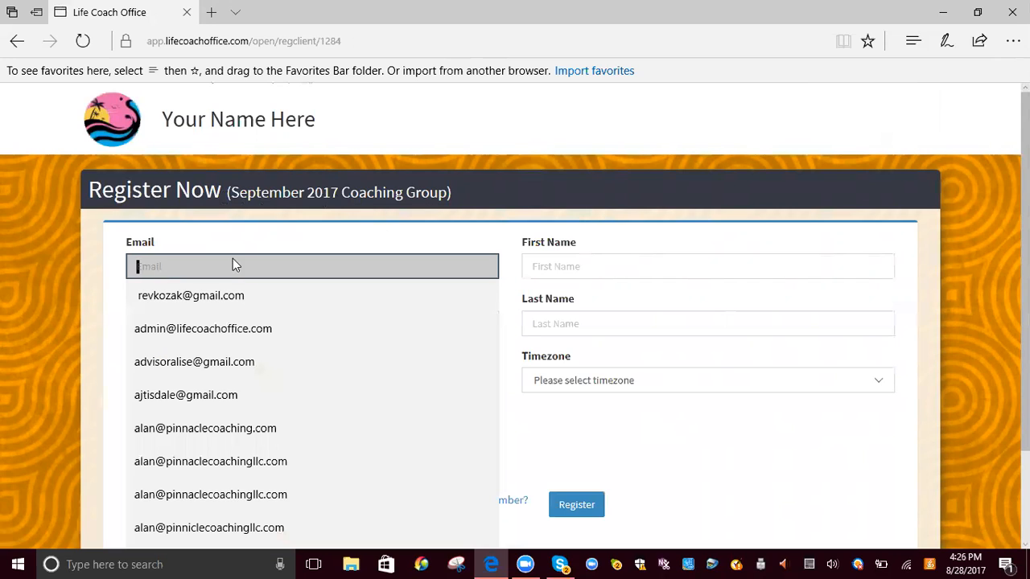
click(489, 226)
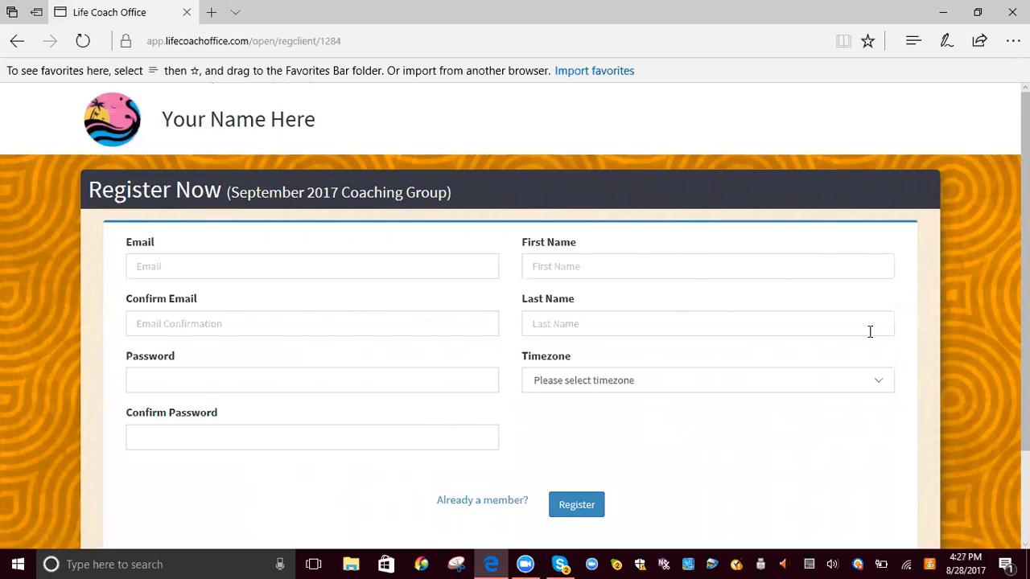
scroll(885, 338, down, 3)
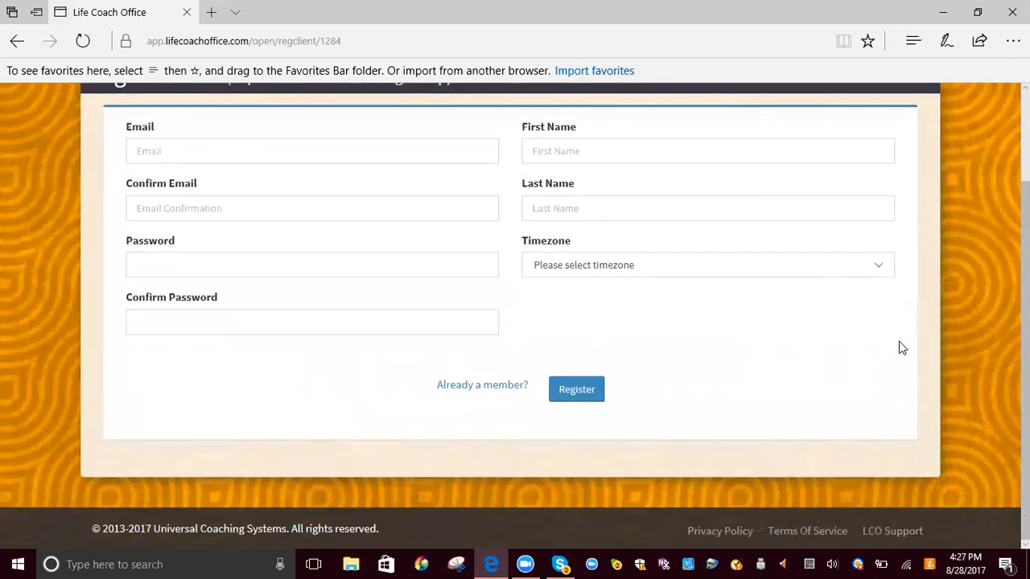
click(889, 533)
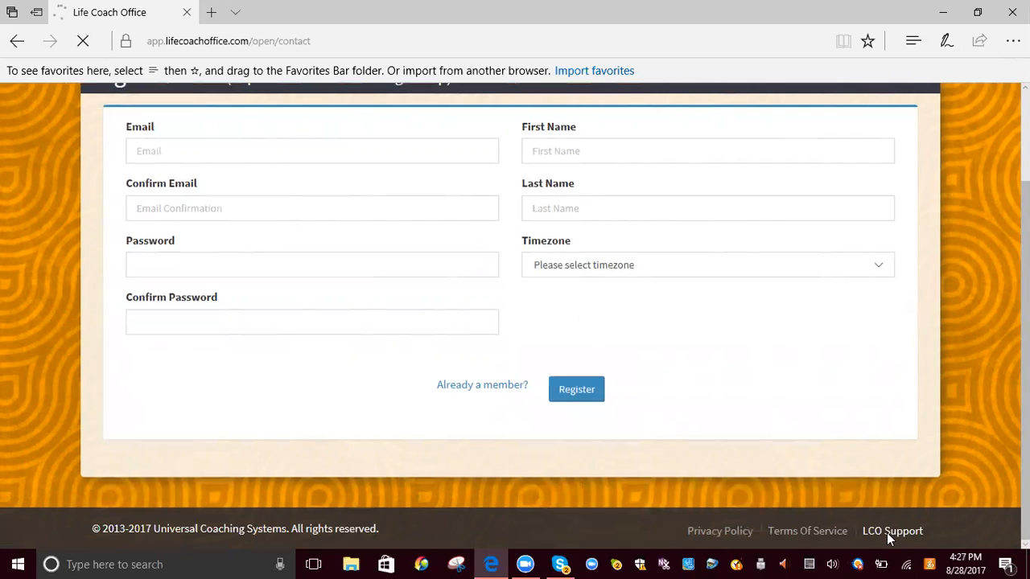